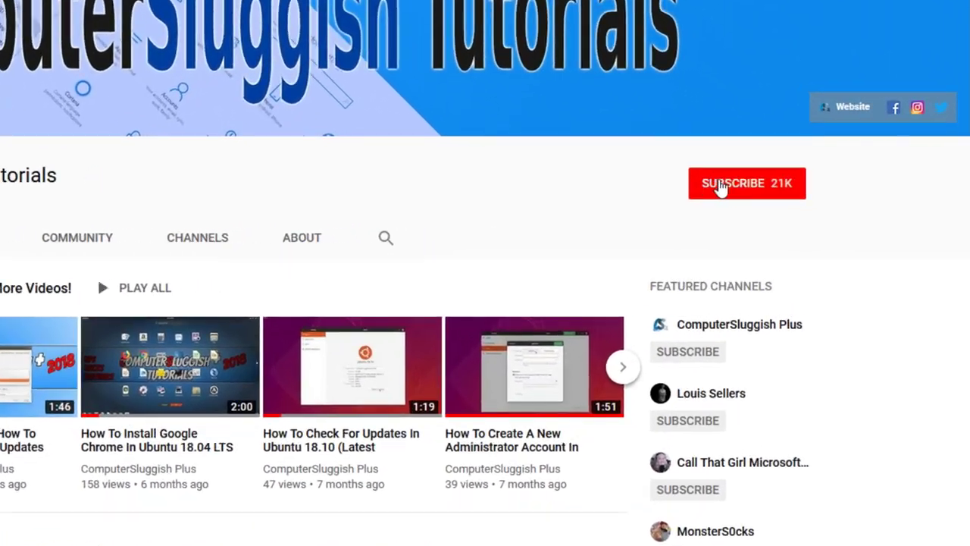
Subscribe to the ComputerSluggish Tutorials channel and open its notification bell setting
click(757, 191)
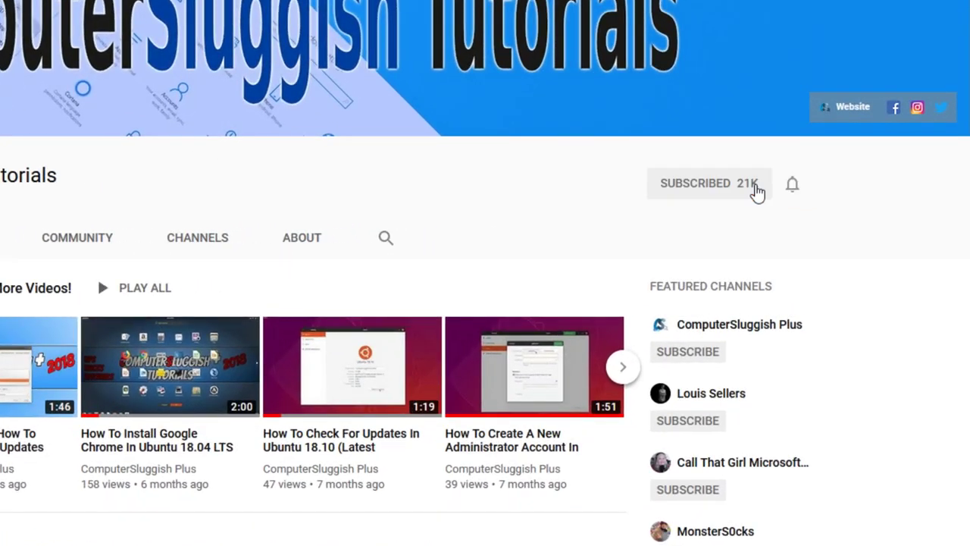
click(793, 187)
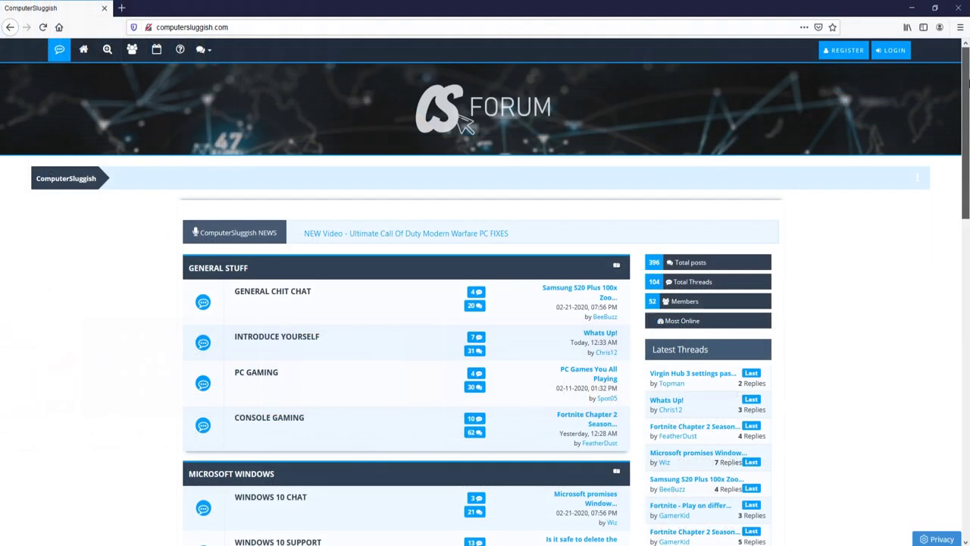
scroll(467, 70, down, 2)
drag(968, 104, 967, 235)
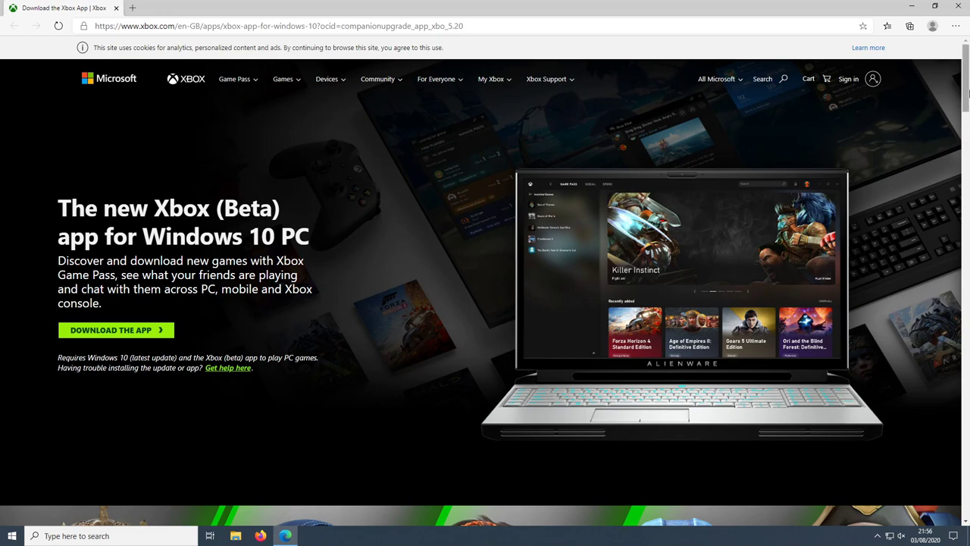
Download the Xbox (Beta) app for Windows 10 from the Xbox page and run XboxInstaller.exe
scroll(965, 119, down, 3)
drag(965, 119, 967, 53)
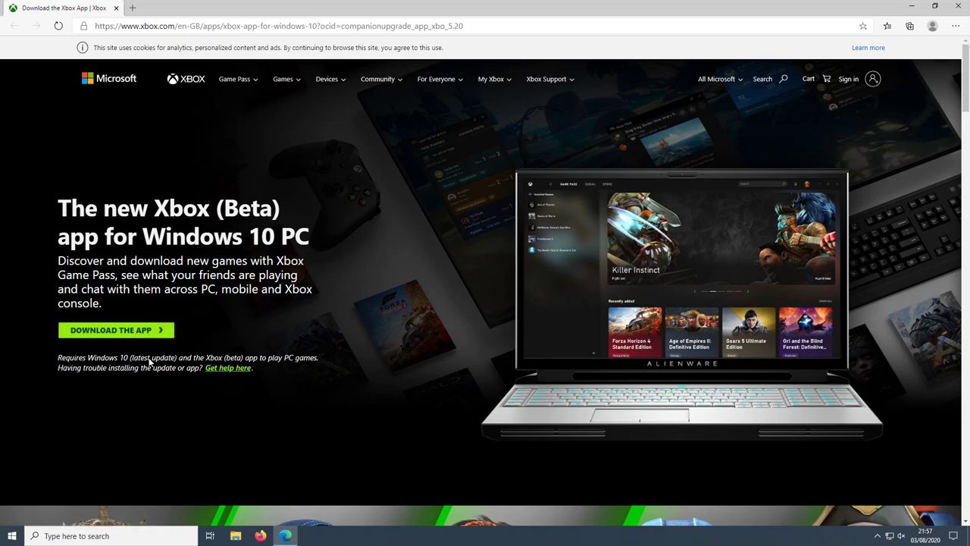
click(140, 333)
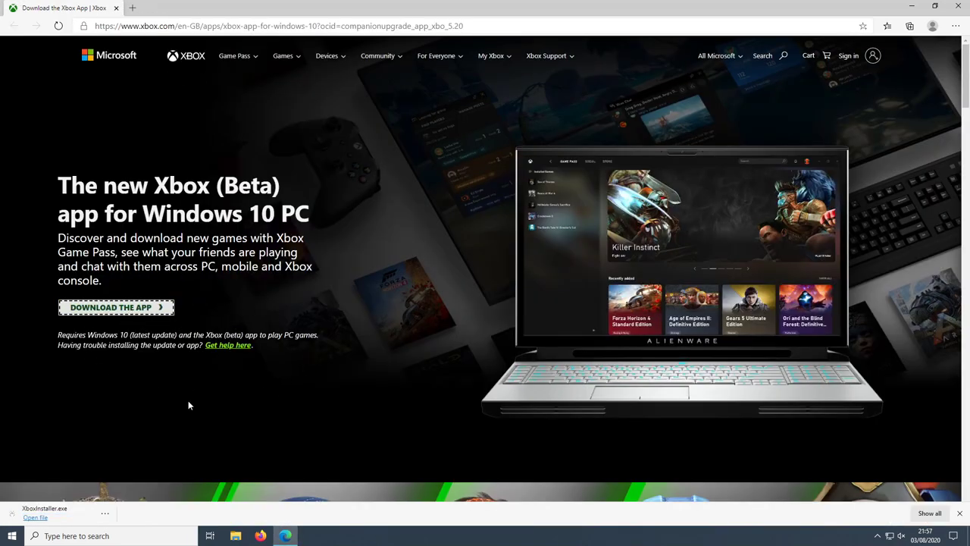
click(72, 515)
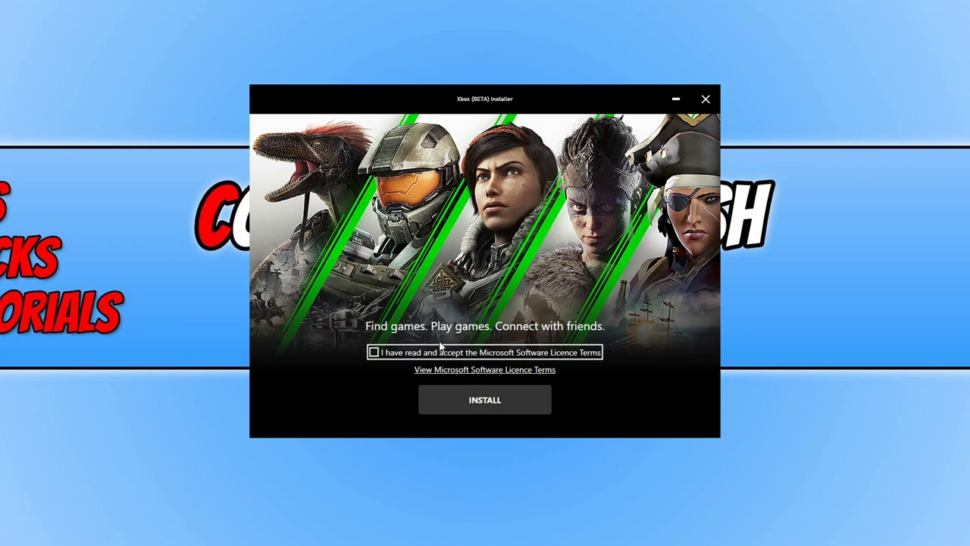
Accept the Microsoft Software Licence Terms, install the Xbox (Beta) app and launch it
click(373, 353)
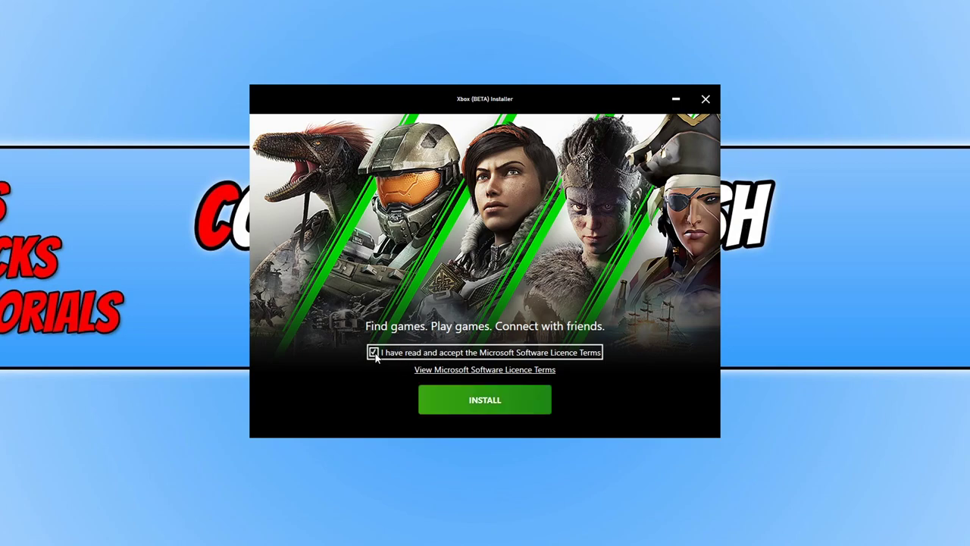
click(493, 404)
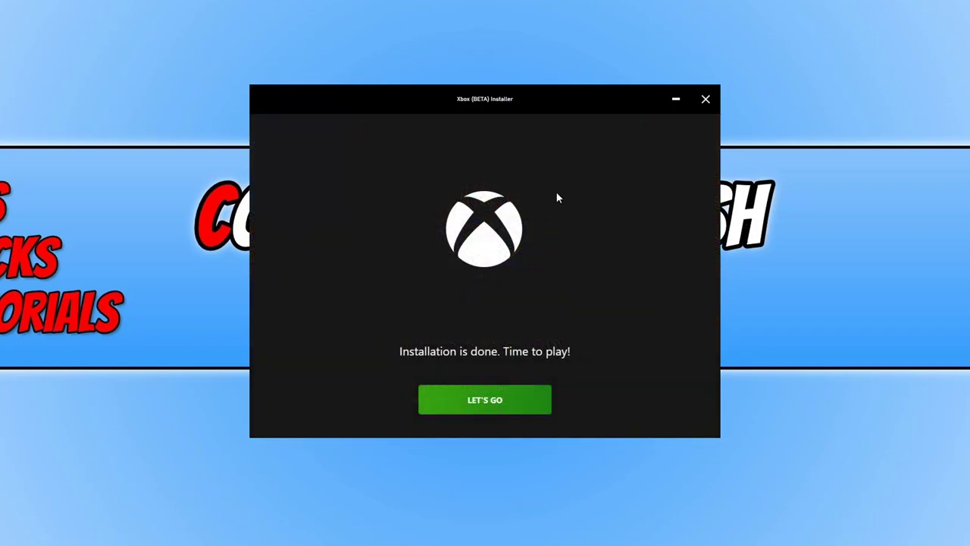
click(528, 410)
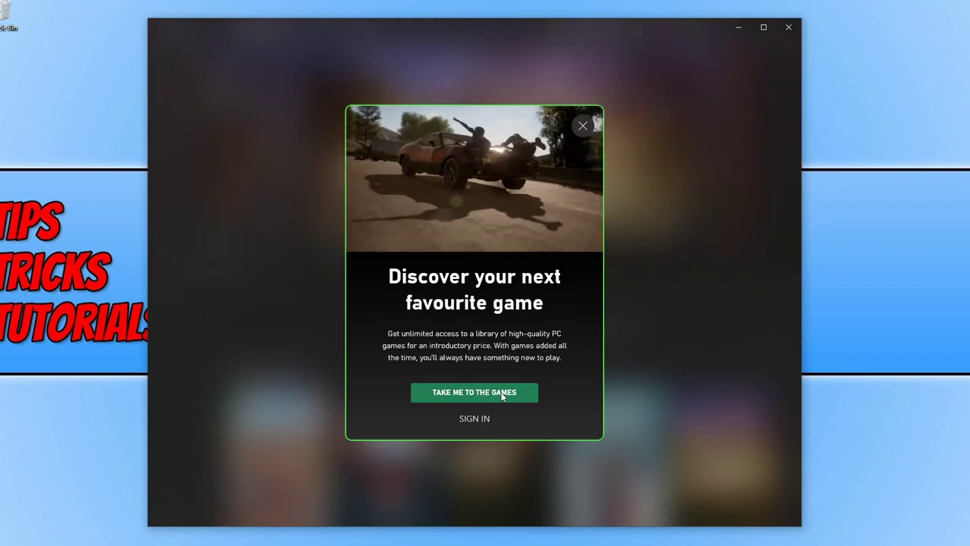
Continue past the welcome prompt to the games and look through the Game Pass recently added, most popular and Xbox Live sections
click(502, 394)
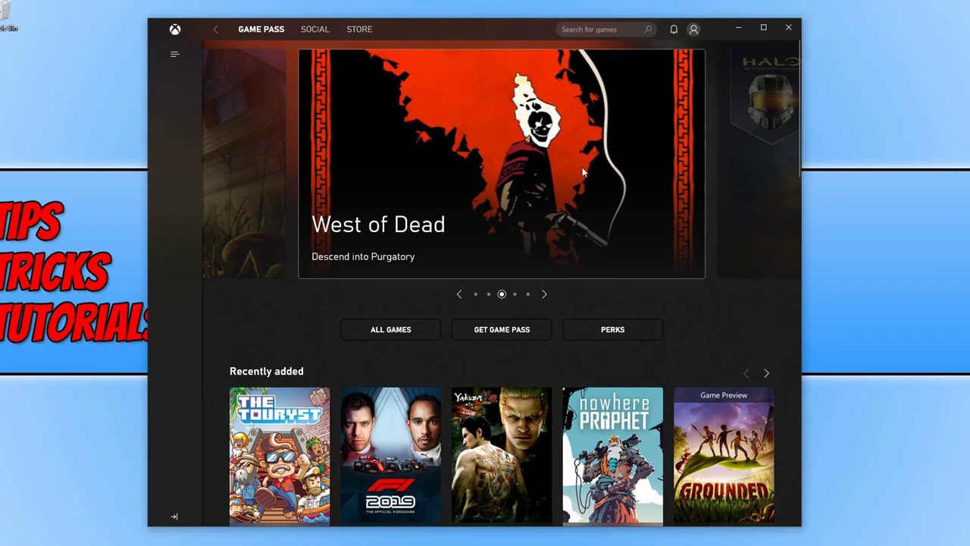
scroll(498, 204, down, 6)
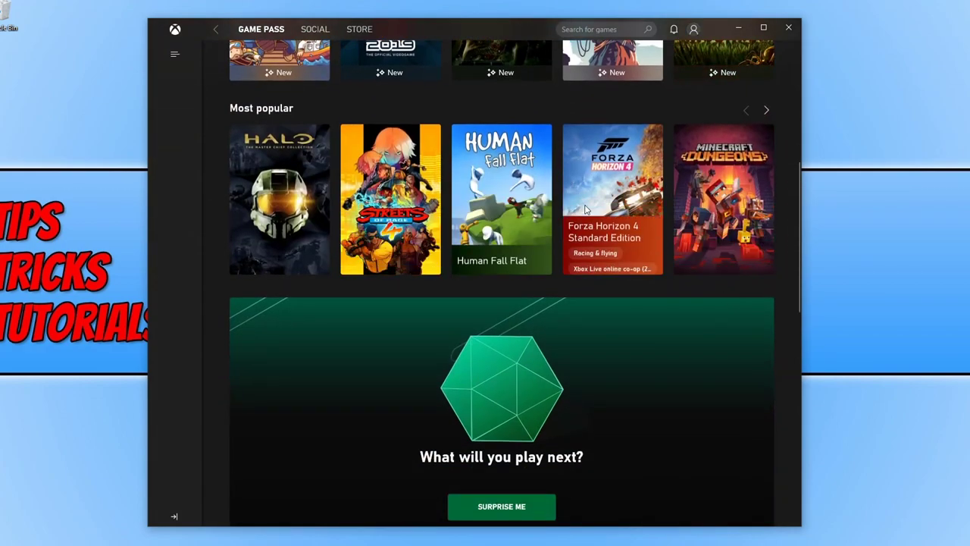
scroll(529, 324, up, 3)
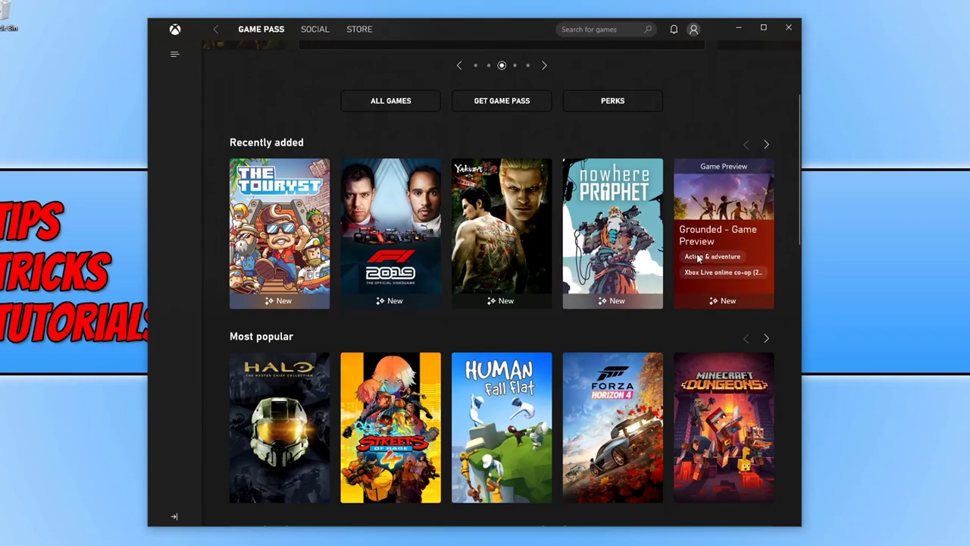
scroll(600, 388, down, 3)
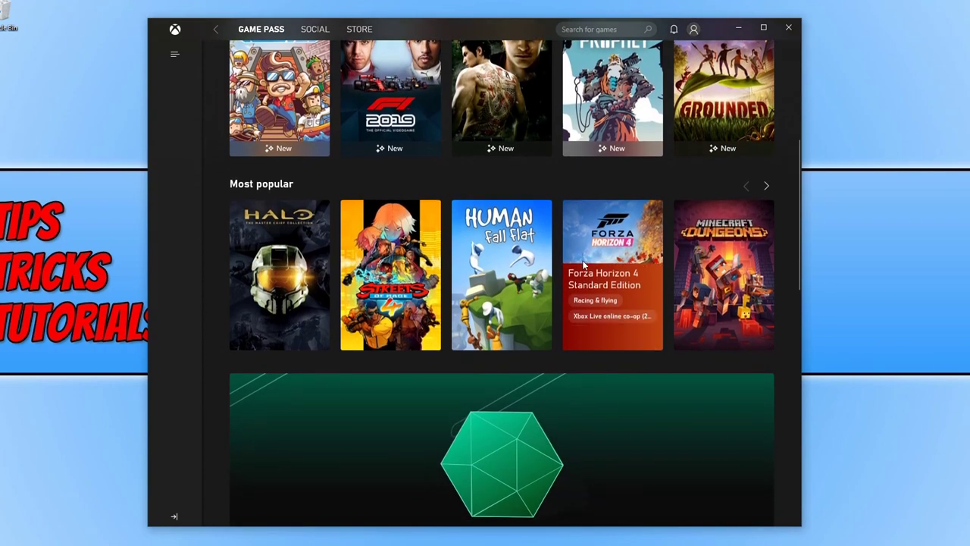
scroll(410, 231, down, 6)
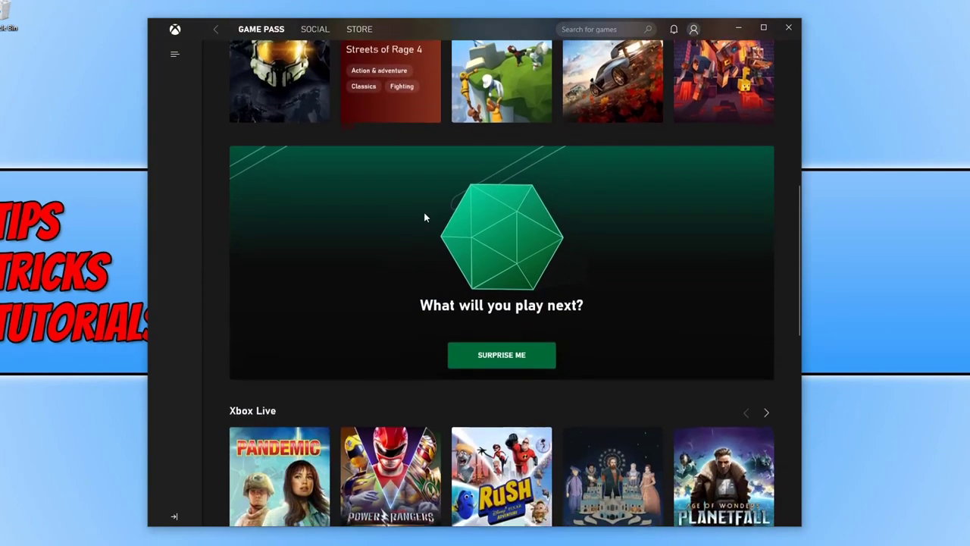
scroll(561, 265, down, 2)
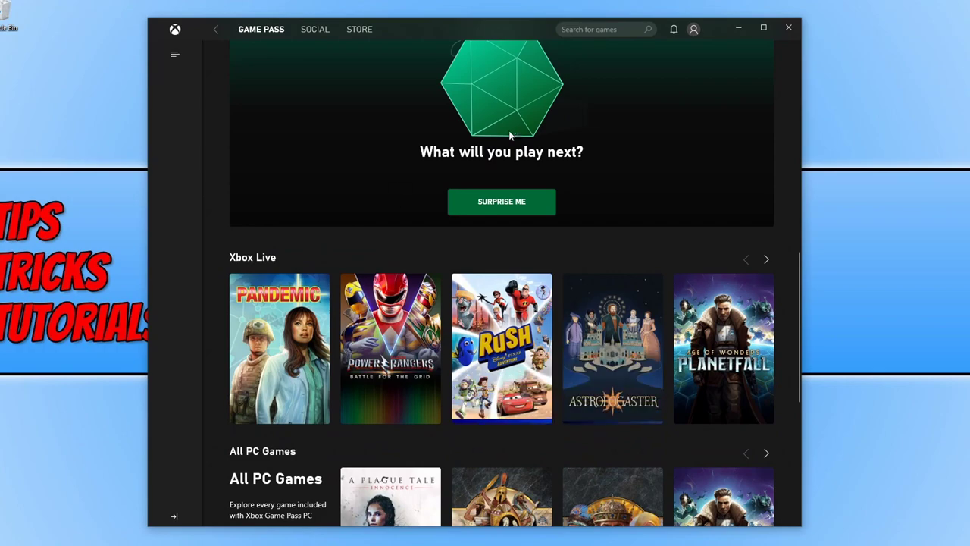
scroll(530, 212, up, 2)
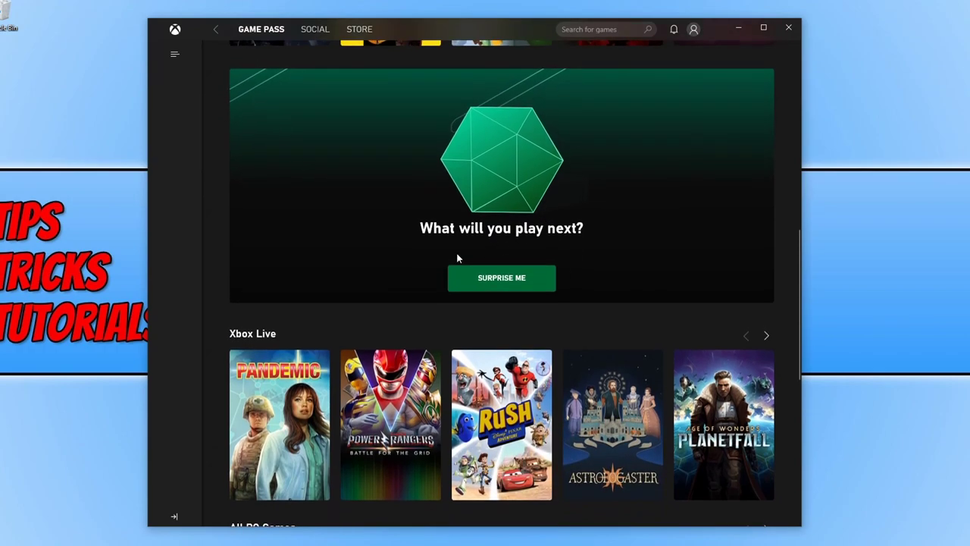
Request a surprise game suggestion and look through the rest of the Game Pass page, including All PC Games and the genres
click(516, 280)
scroll(541, 357, up, 2)
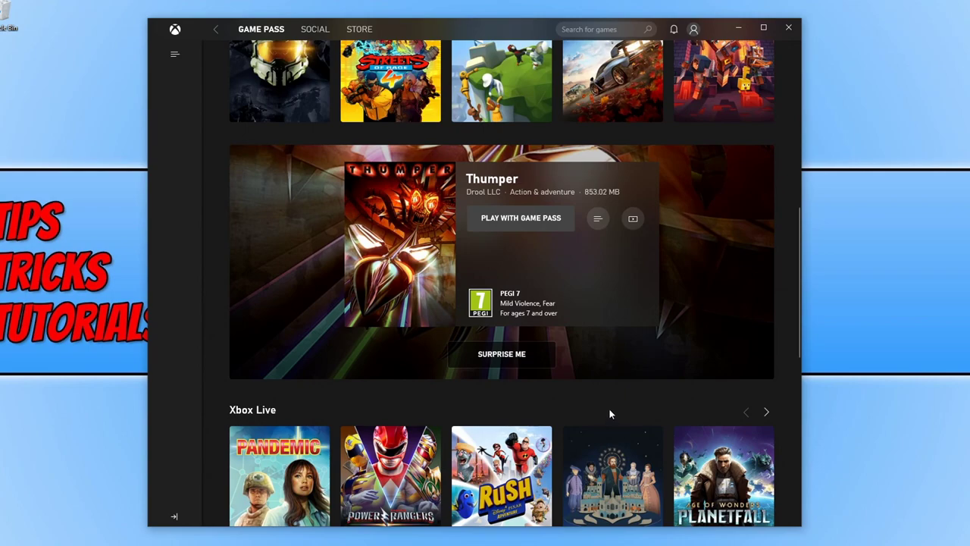
scroll(611, 413, down, 5)
scroll(577, 254, down, 2)
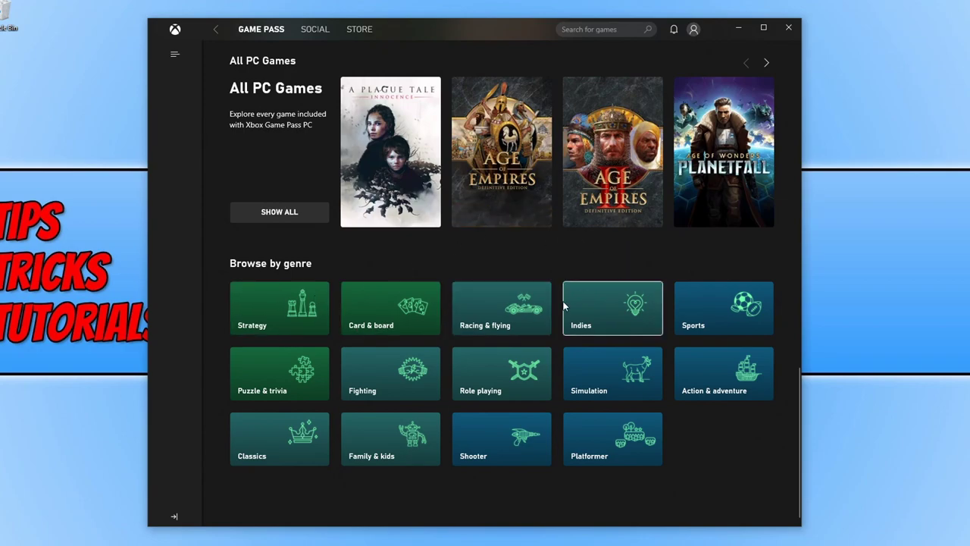
scroll(595, 383, up, 3)
scroll(595, 382, up, 10)
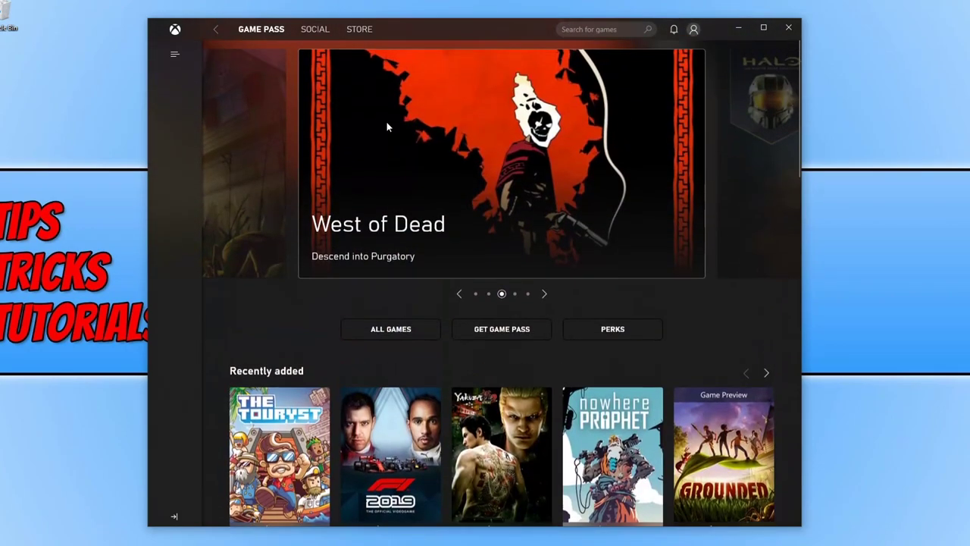
Open the Social section and sign in to the Xbox account
click(320, 30)
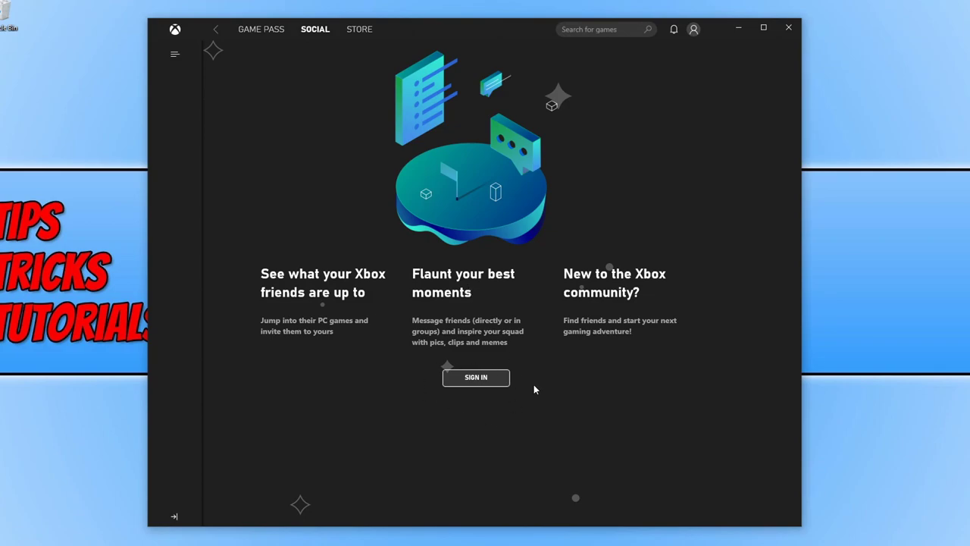
click(480, 383)
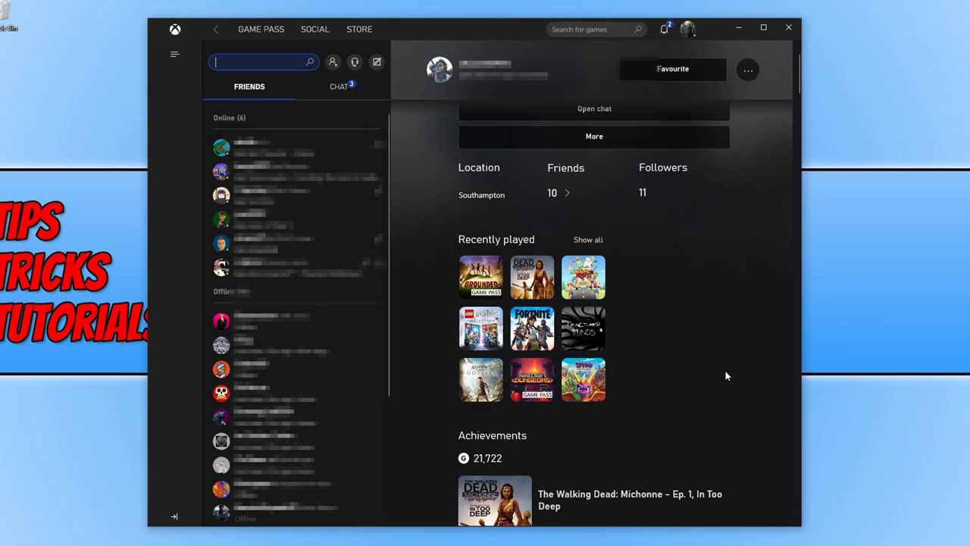
Review the achievements on the friend's profile and open the details for The Walking Dead: Michonne - Ep. 1, In Too Deep
scroll(723, 373, down, 5)
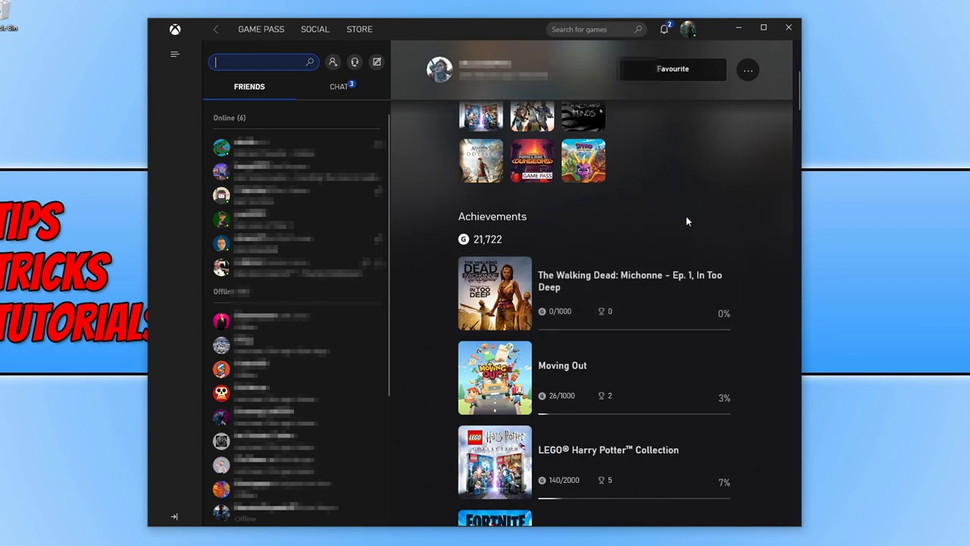
scroll(729, 270, down, 8)
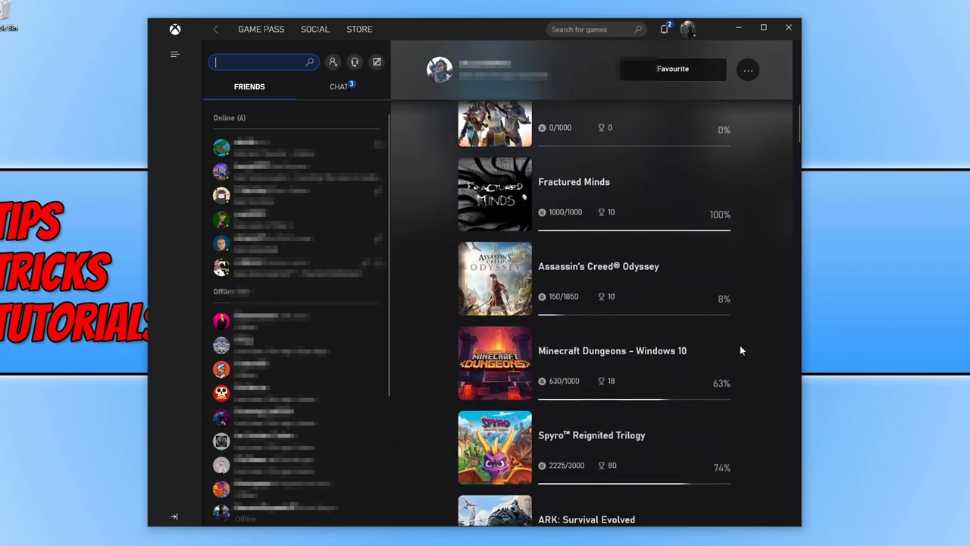
scroll(743, 356, up, 6)
scroll(752, 370, up, 1)
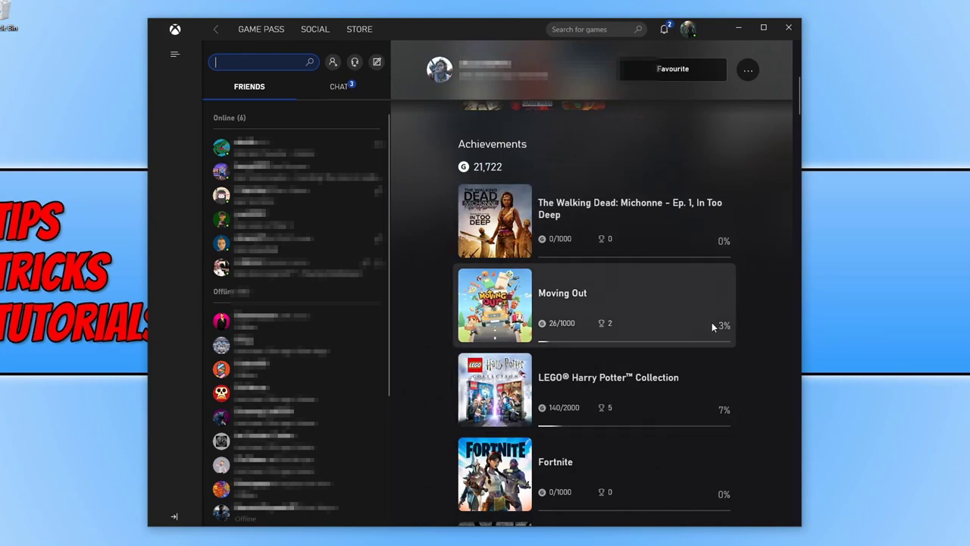
click(646, 240)
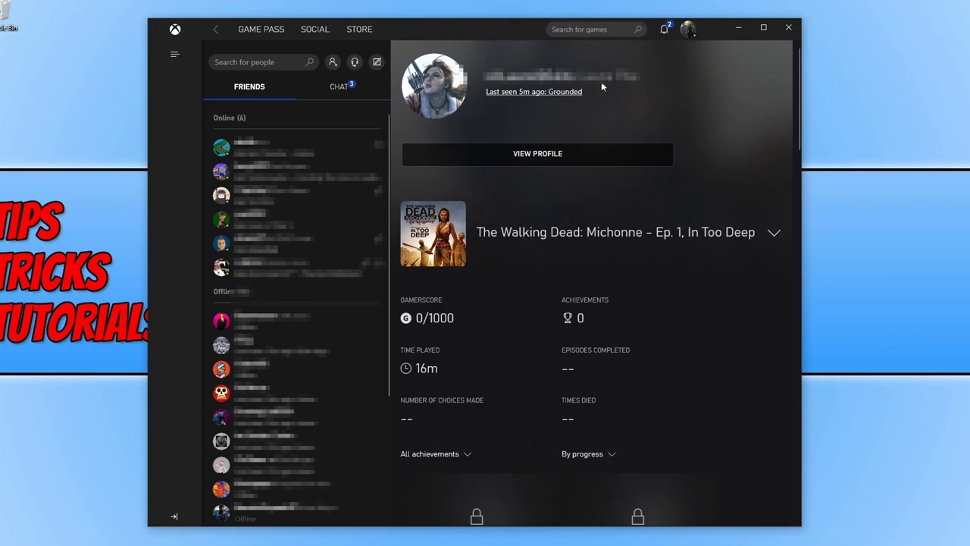
Open the Store and look through its add-ons, trending, best-selling, best-rated and Xbox Live games
click(353, 28)
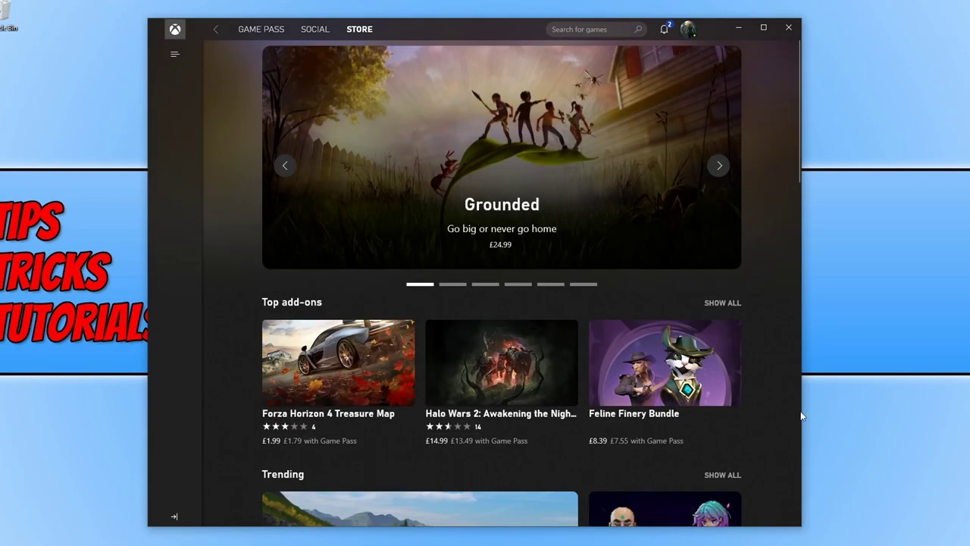
scroll(693, 447, down, 3)
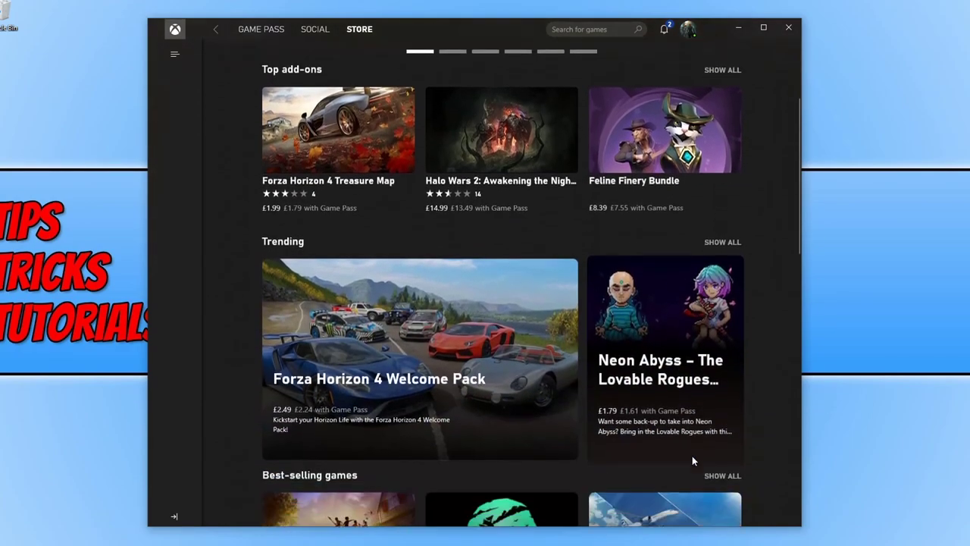
scroll(692, 455, down, 1)
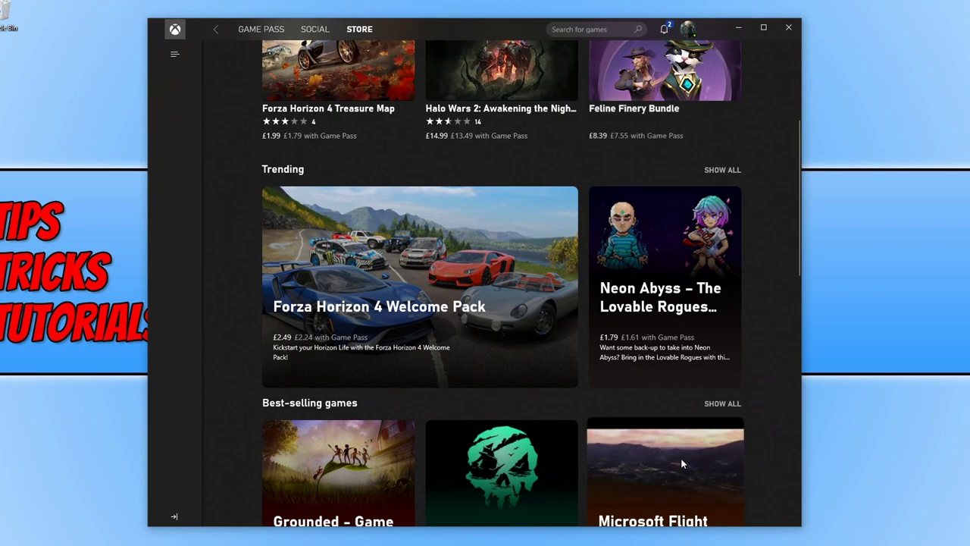
scroll(681, 461, down, 7)
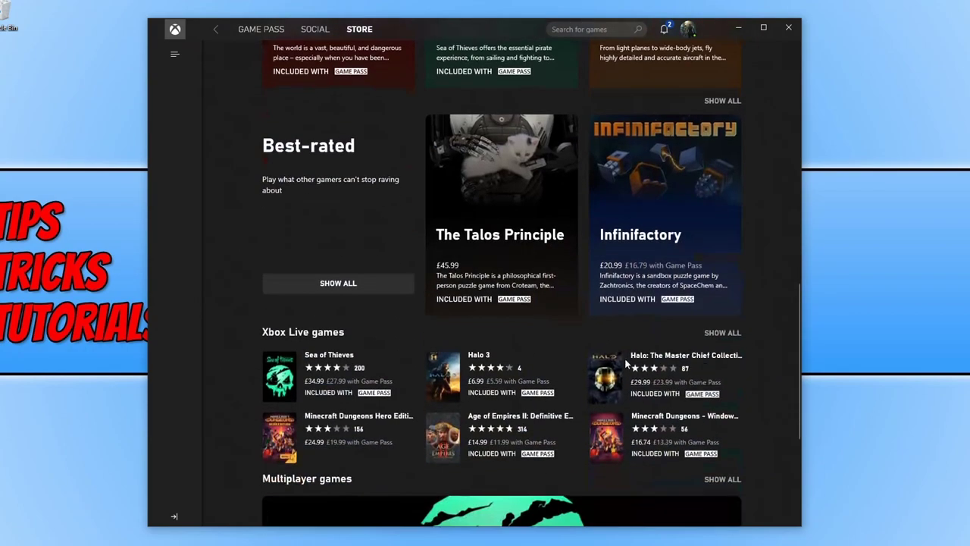
View the game library filter options, then expand the library sidebar to view all games and collapse it again
click(176, 55)
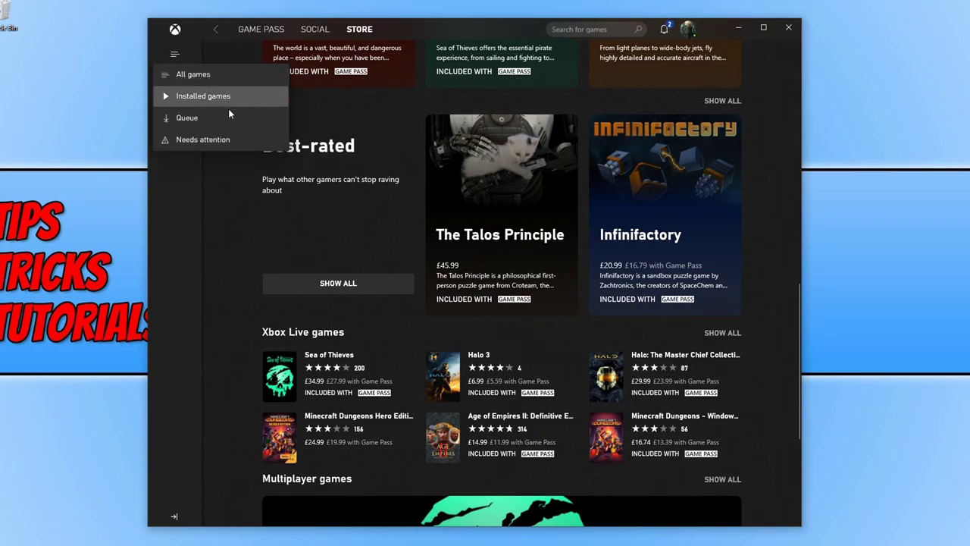
click(173, 516)
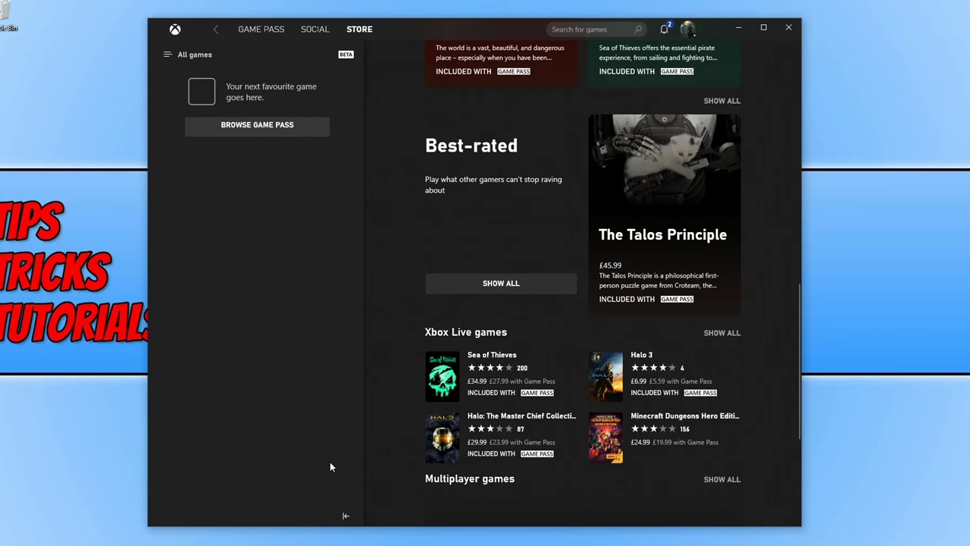
click(346, 517)
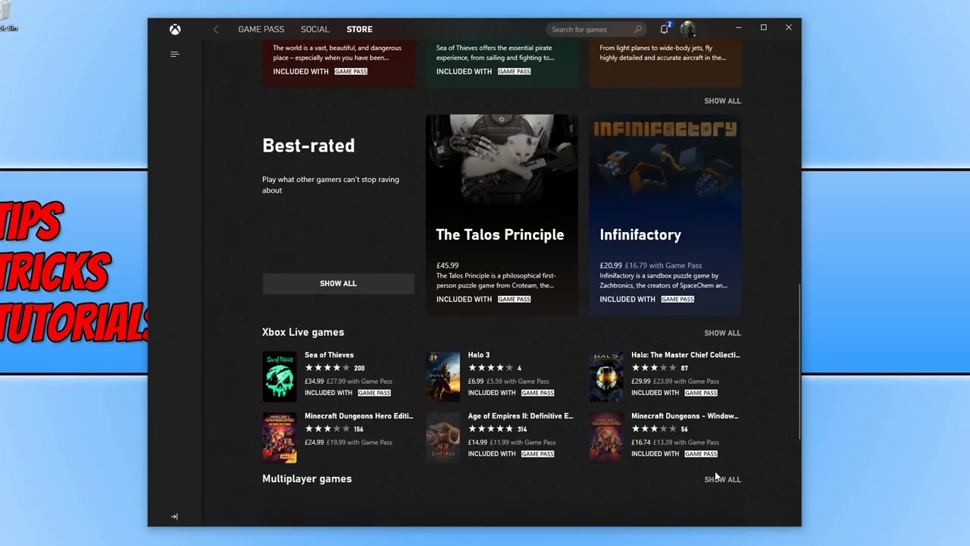